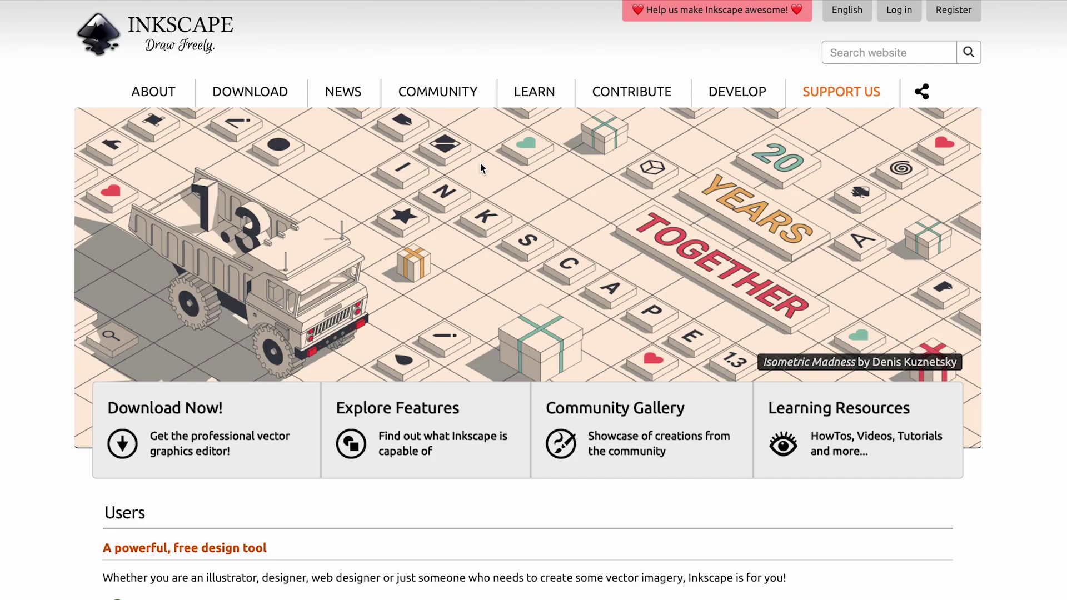
Look through the Inkscape home page from the version 1.3 banner down to the Recent News section
scroll(480, 163, down, 3)
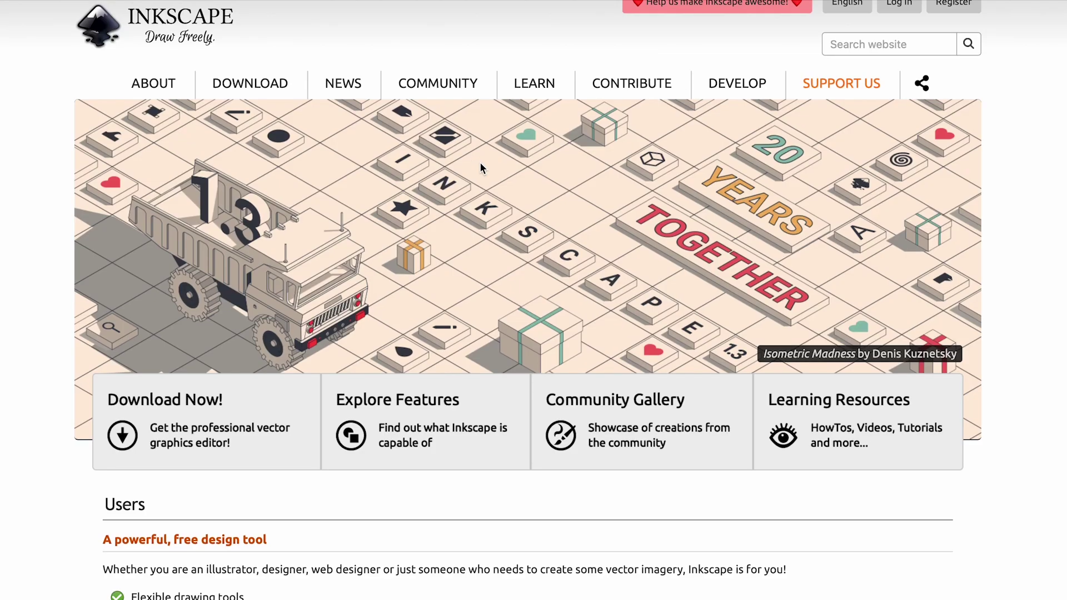
scroll(482, 166, down, 4)
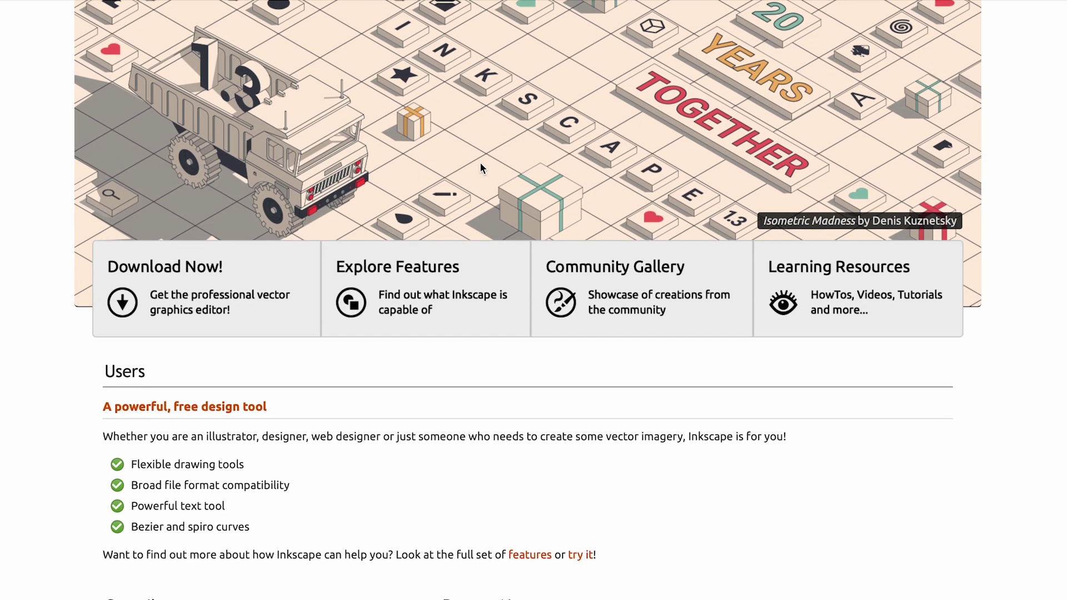
scroll(481, 168, down, 4)
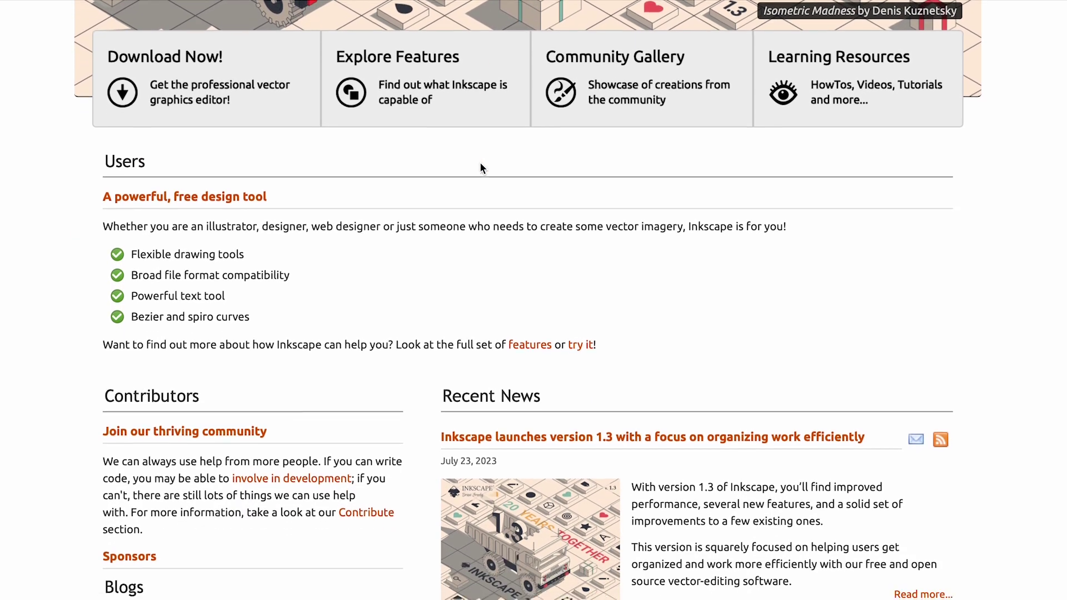
scroll(480, 163, down, 2)
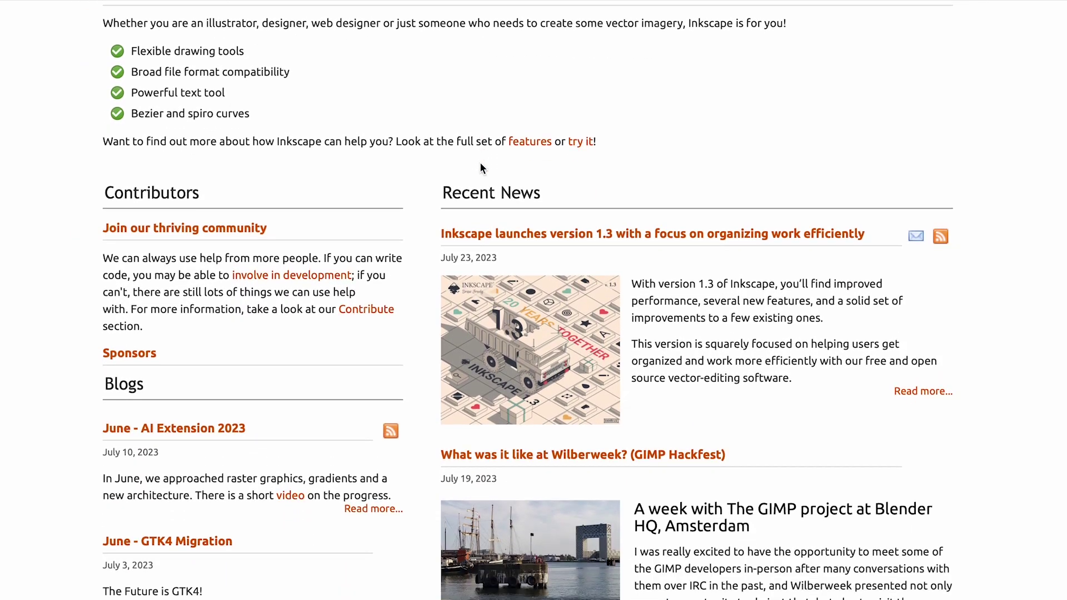
scroll(480, 164, down, 1)
scroll(481, 166, down, 4)
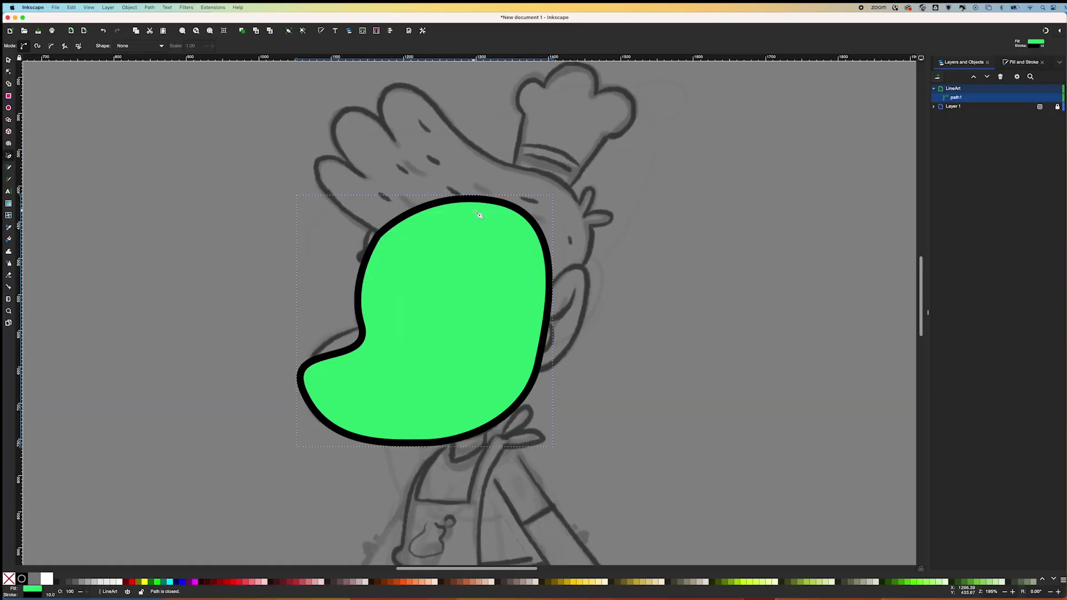
Reshape the green head outline to follow the sketch, with a rounded forehead and a sharp corner where the snout begins
key(n)
click(469, 198)
drag(420, 186, 436, 182)
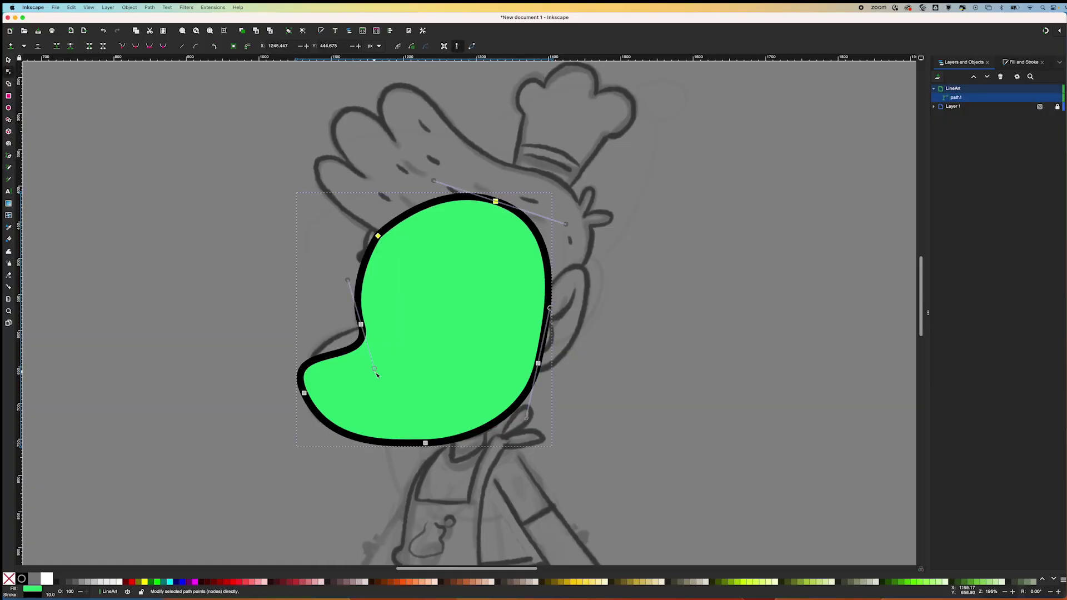
drag(376, 373, 322, 309)
click(328, 344)
click(122, 46)
drag(403, 294, 345, 275)
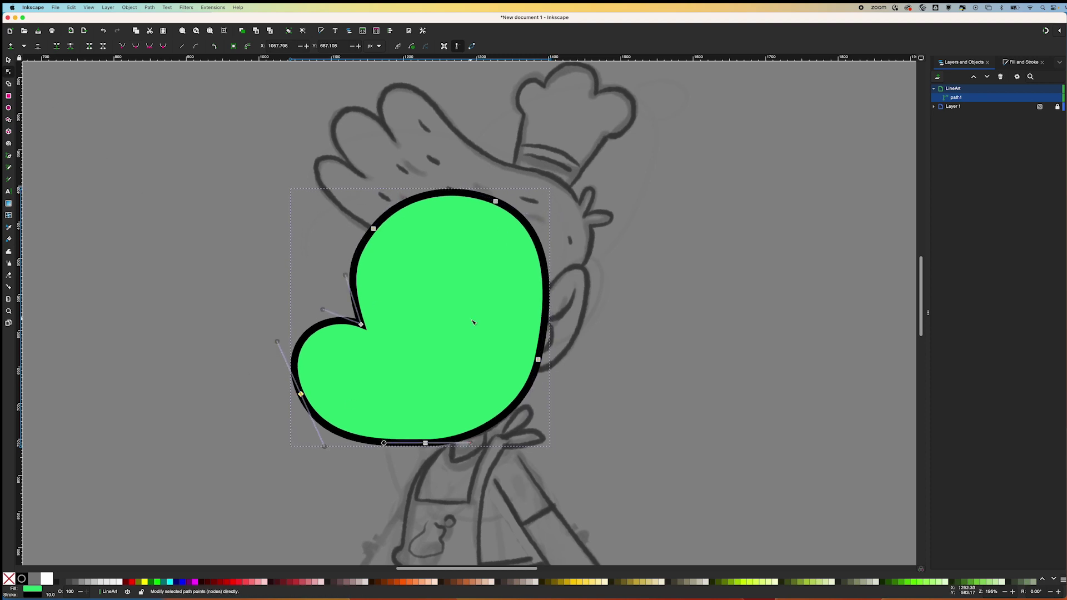
Set the head outline's stroke width to 5 px
key(s)
click(1021, 62)
click(1016, 75)
drag(973, 89, 925, 88)
text(5)
key(Return)
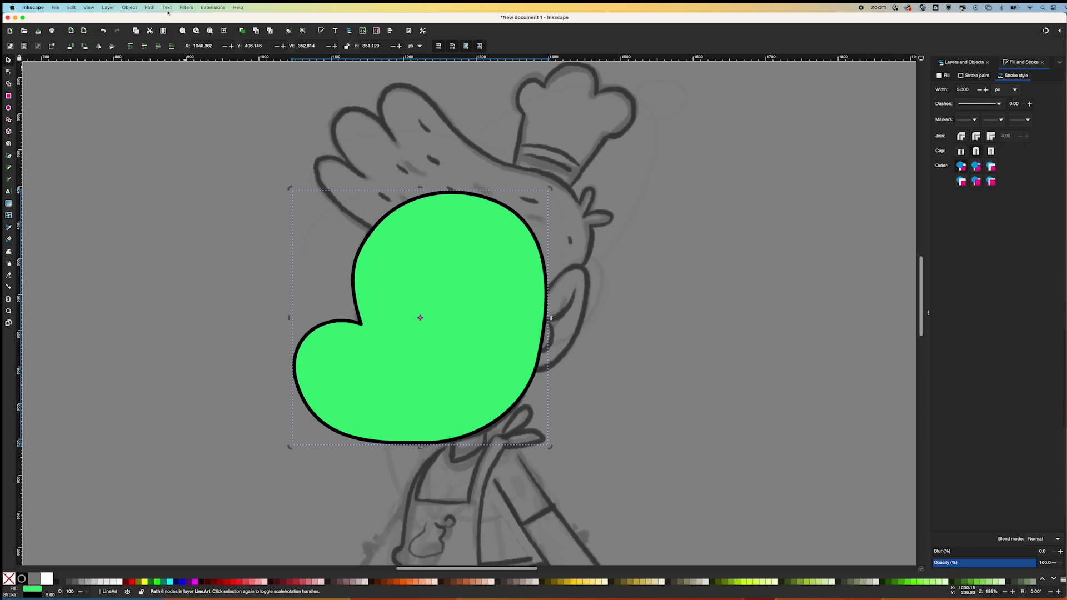
Preview the drawing in the Outline and Outline Overlay display modes
click(88, 7)
click(167, 42)
click(88, 7)
mouse_move(115, 35)
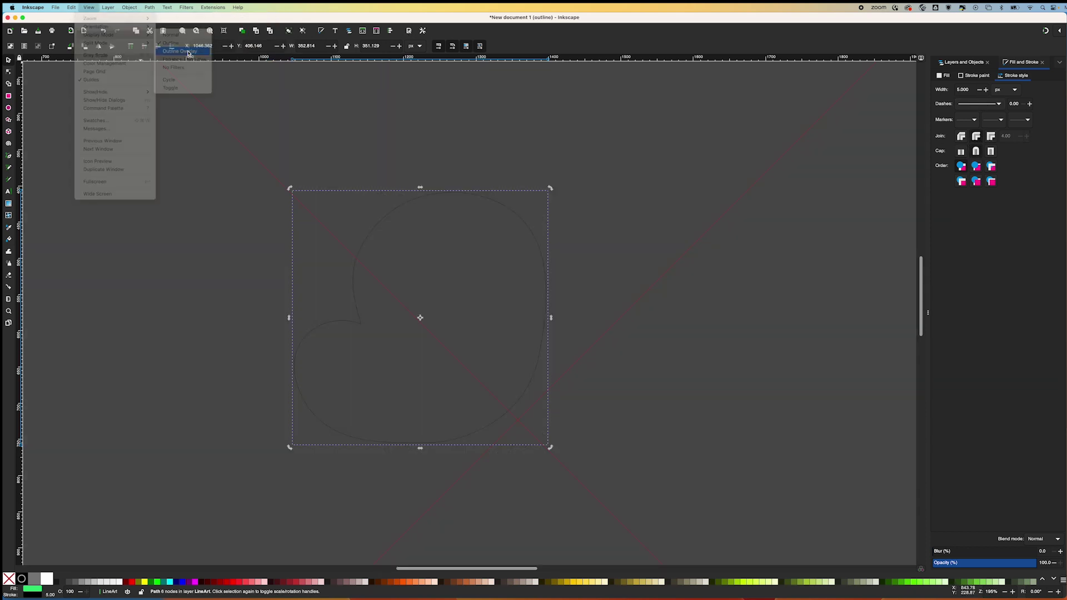
click(182, 50)
click(710, 191)
click(89, 7)
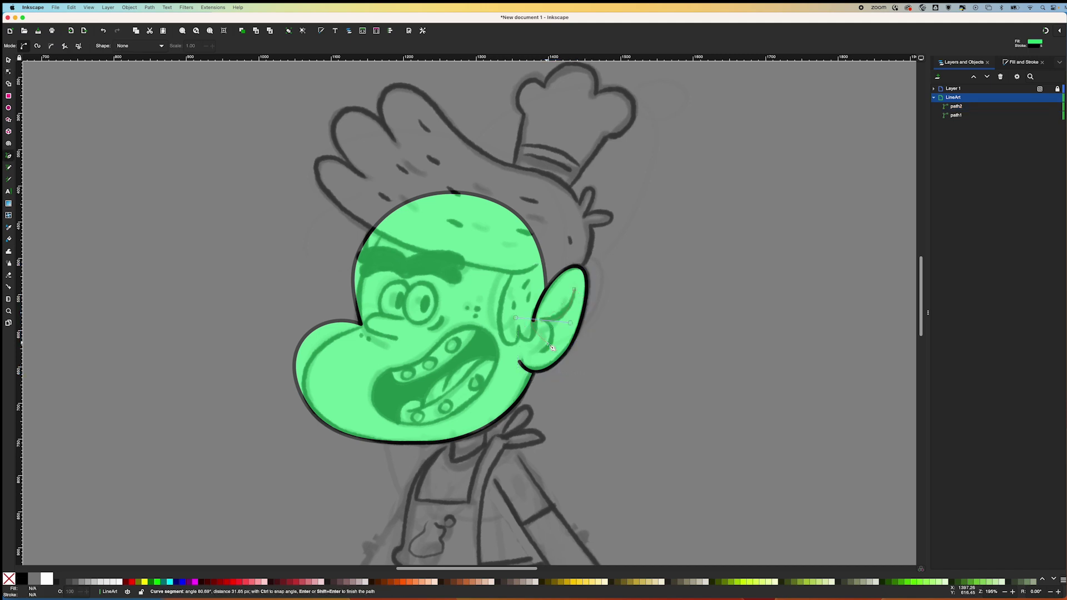
Finish the curved inner-ear crease over the sketch and select the lower end node of the outer ear line
key(Return)
key(n)
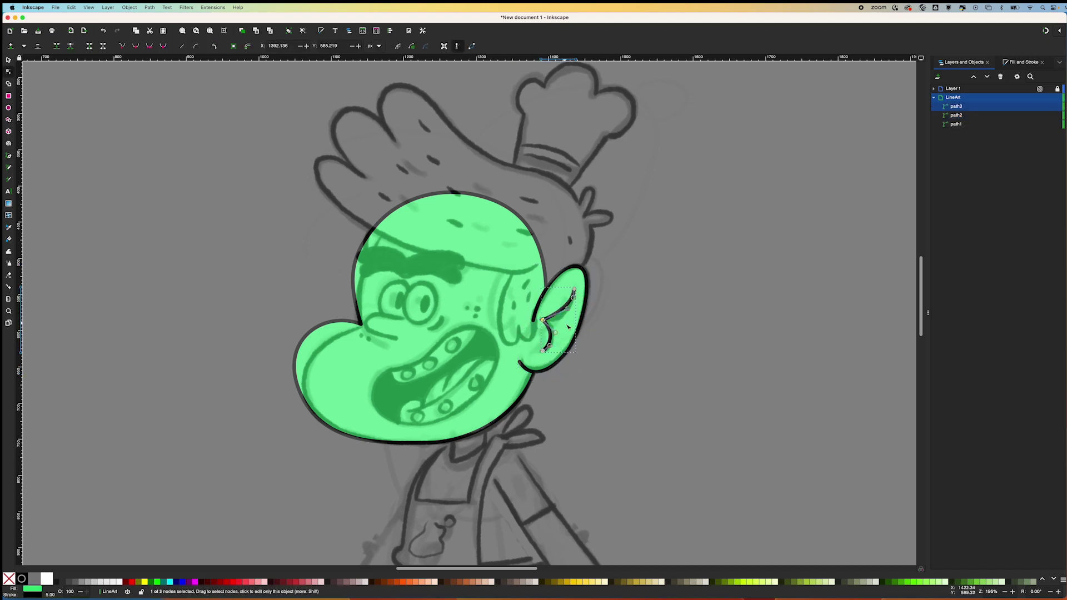
click(519, 362)
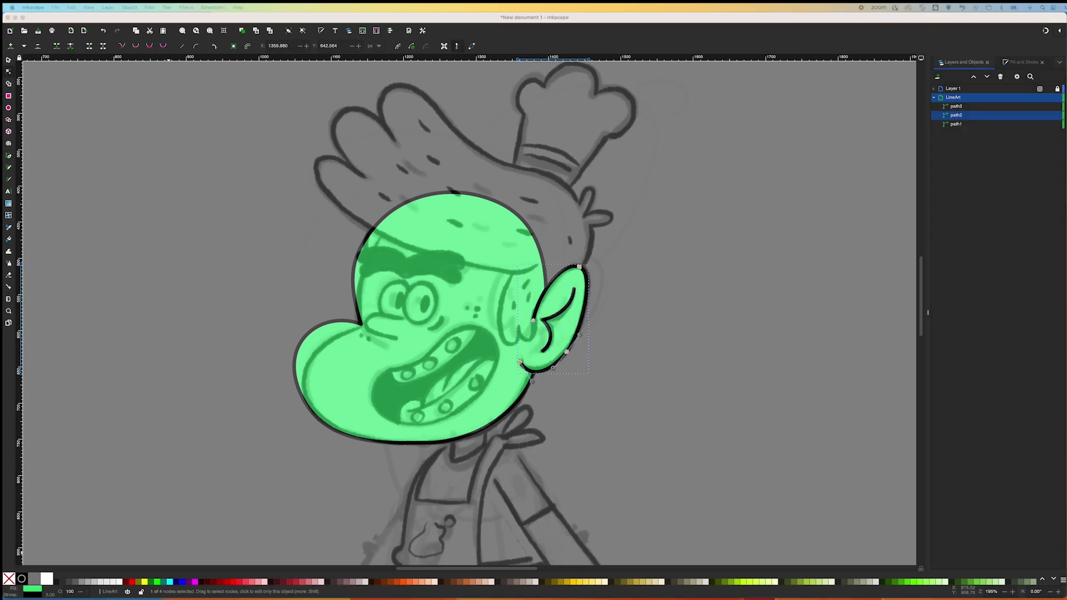
Draw an open, rounded nose line below the eyes along the sketch and select its tip node for shaping
click(409, 323)
key(b)
drag(402, 318, 385, 314)
drag(367, 318, 364, 329)
click(394, 337)
key(Return)
key(n)
click(367, 319)
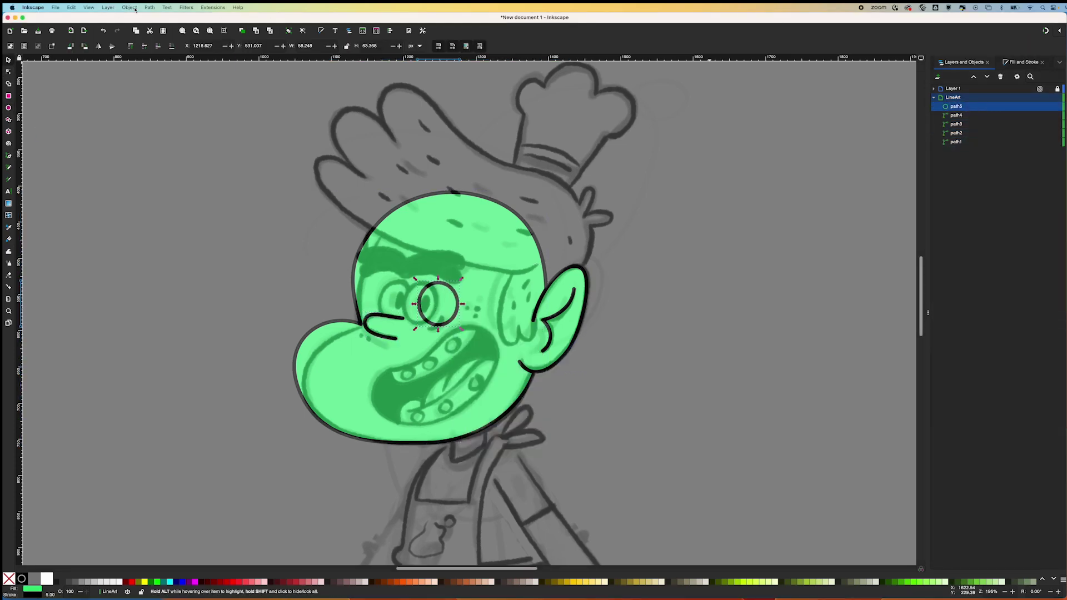
click(150, 7)
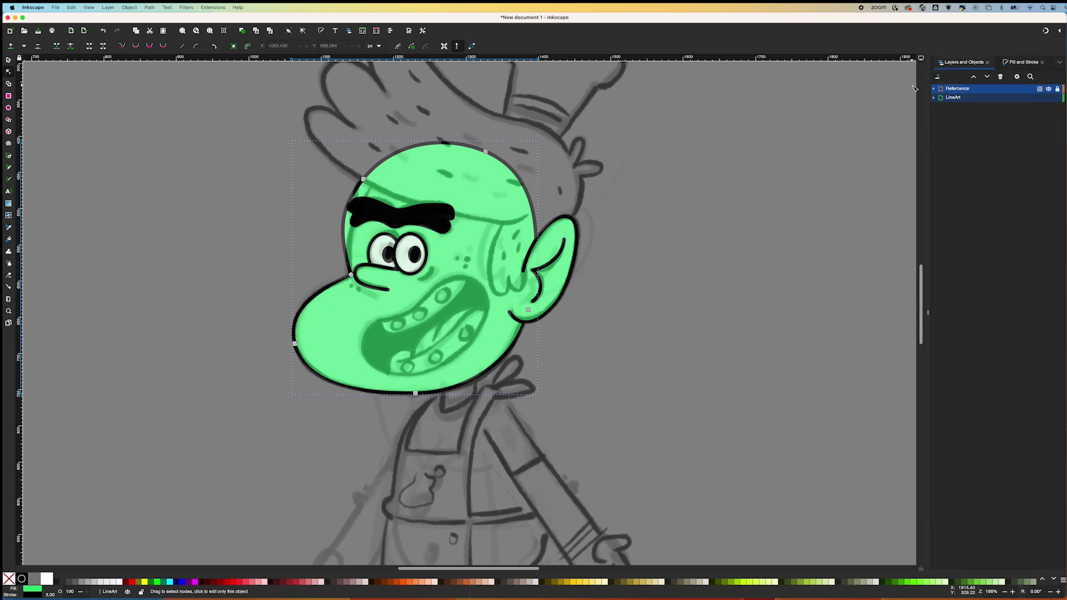
click(1049, 88)
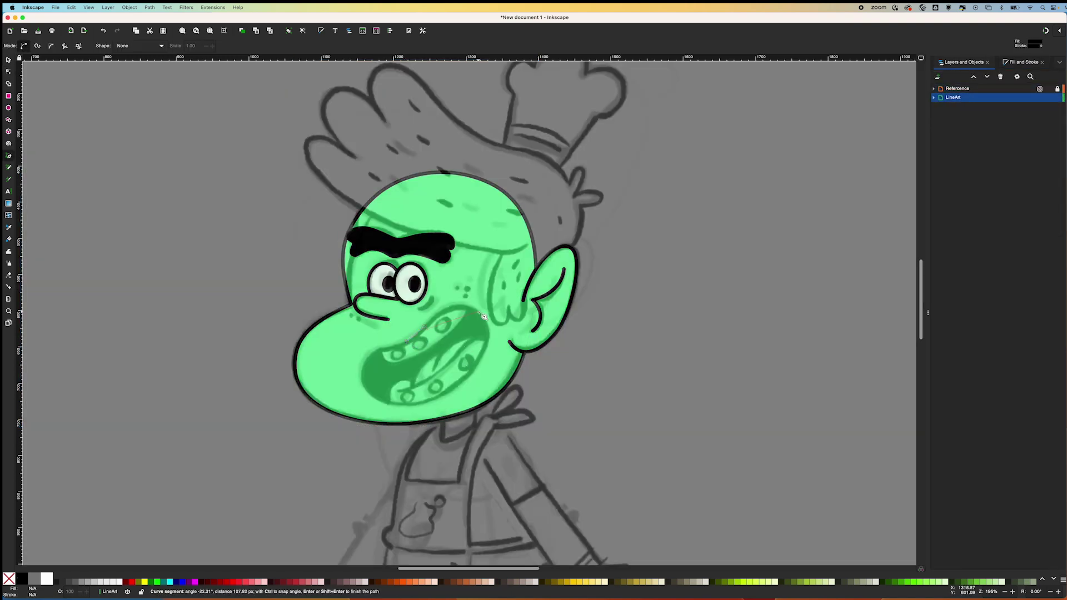
Complete the closed mouth shape over the sketched mouth and give it a dark green fill with lightness 15
click(406, 343)
key(n)
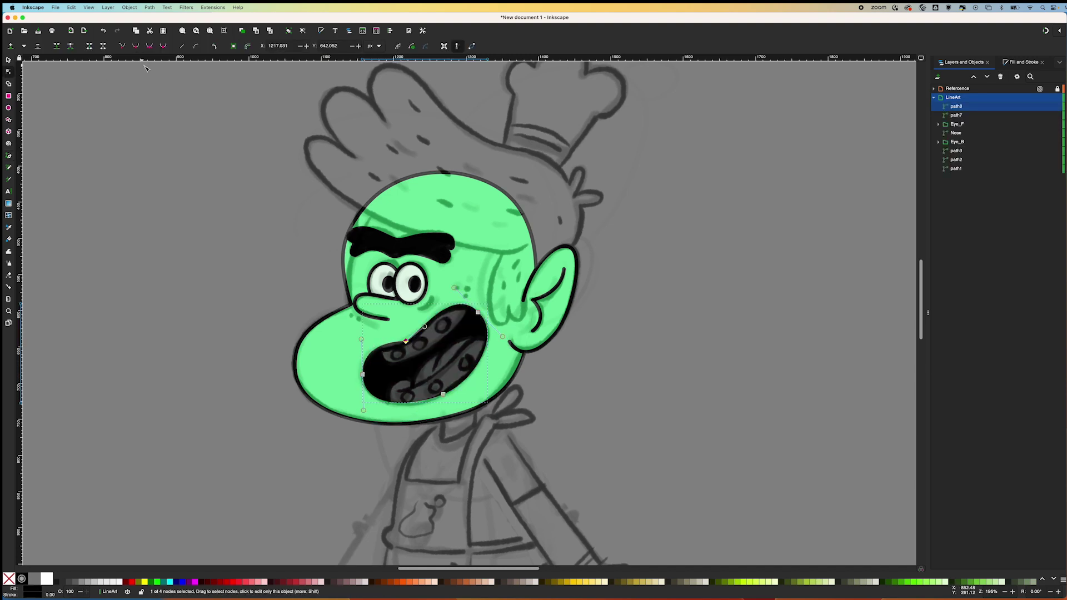
key(ctrl+shift+f)
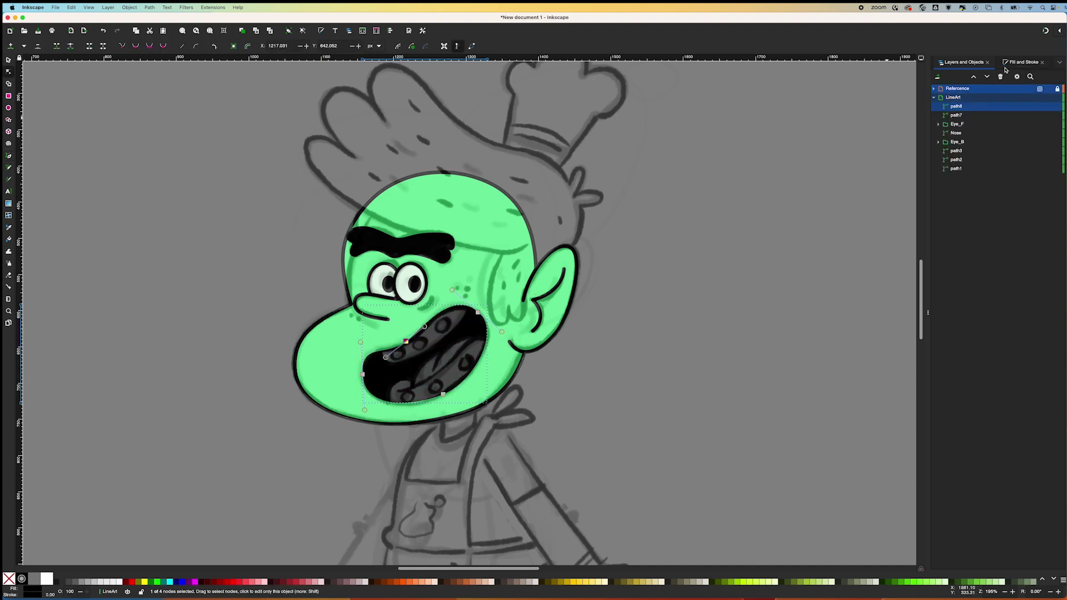
drag(970, 153, 963, 154)
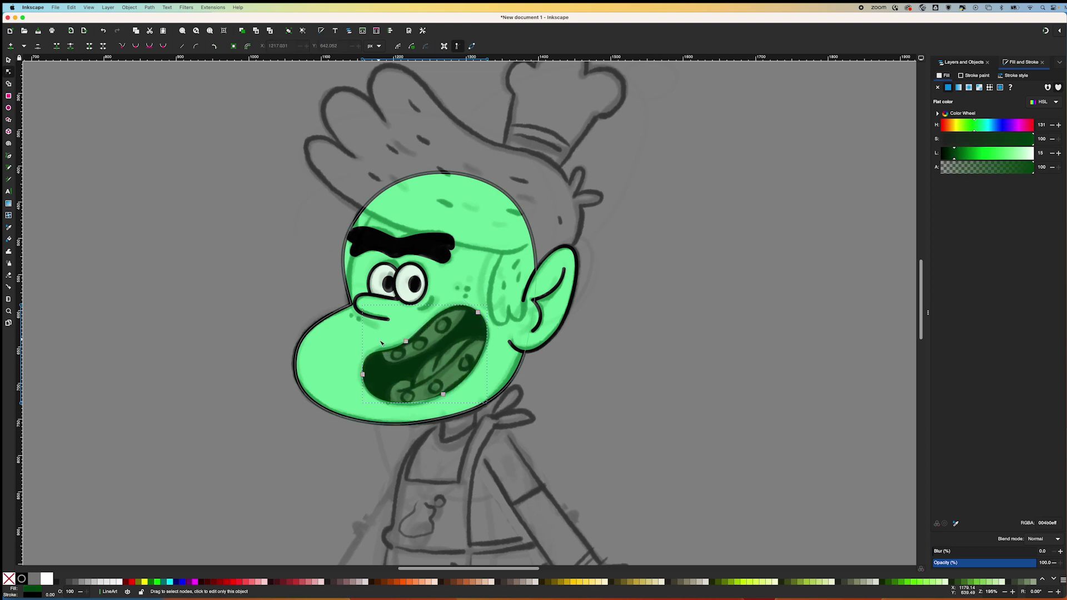
Draw the upper teeth shape across the mouth and cut away the part outside the mouth with the Shape Builder
key(b)
click(378, 342)
key(s)
click(1016, 76)
shift+click(414, 328)
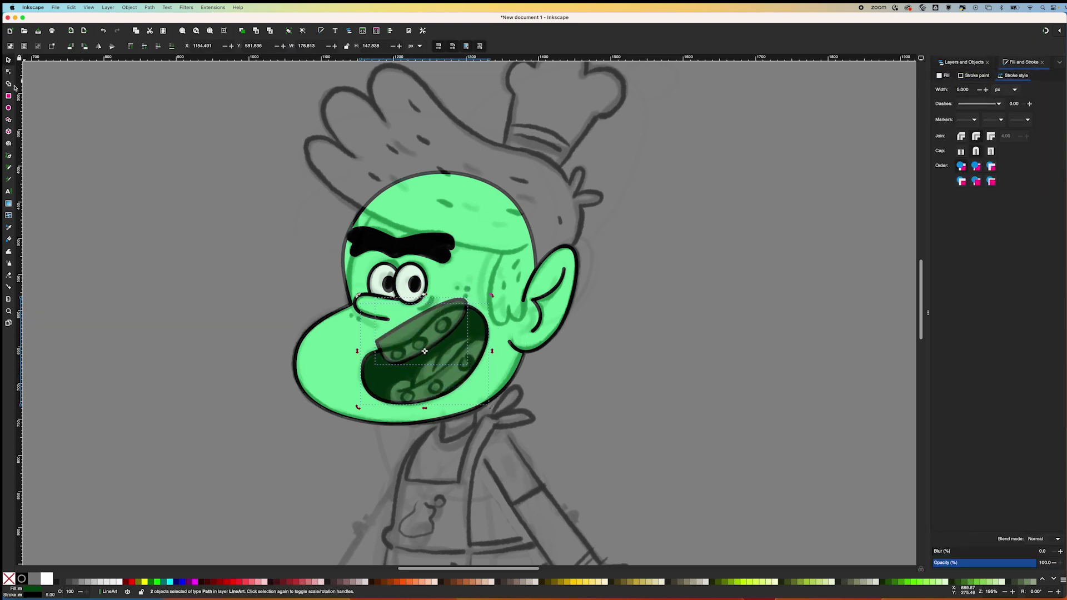
click(9, 84)
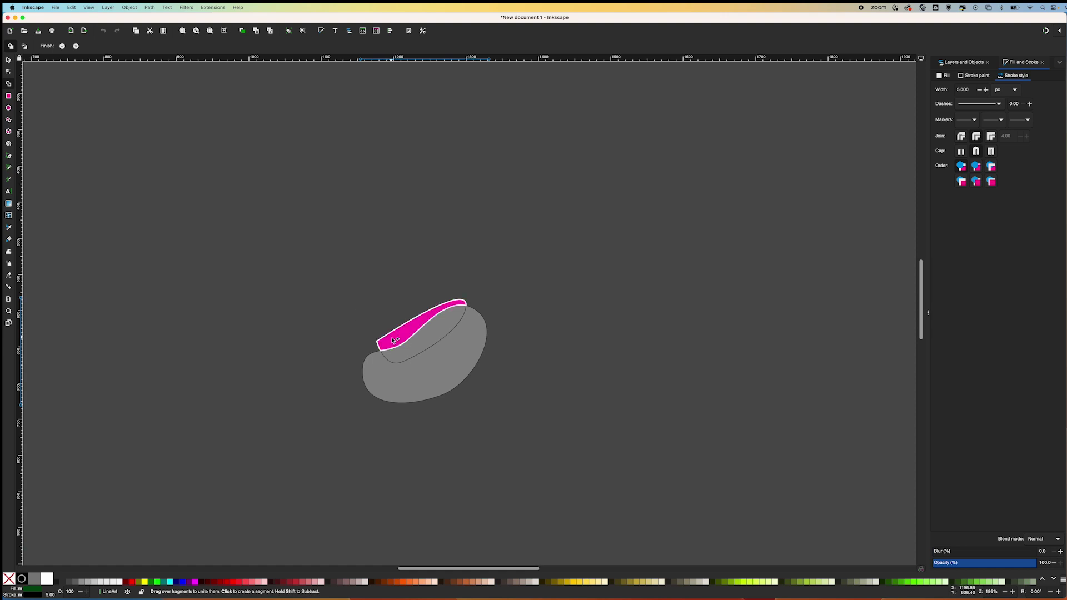
key(Return)
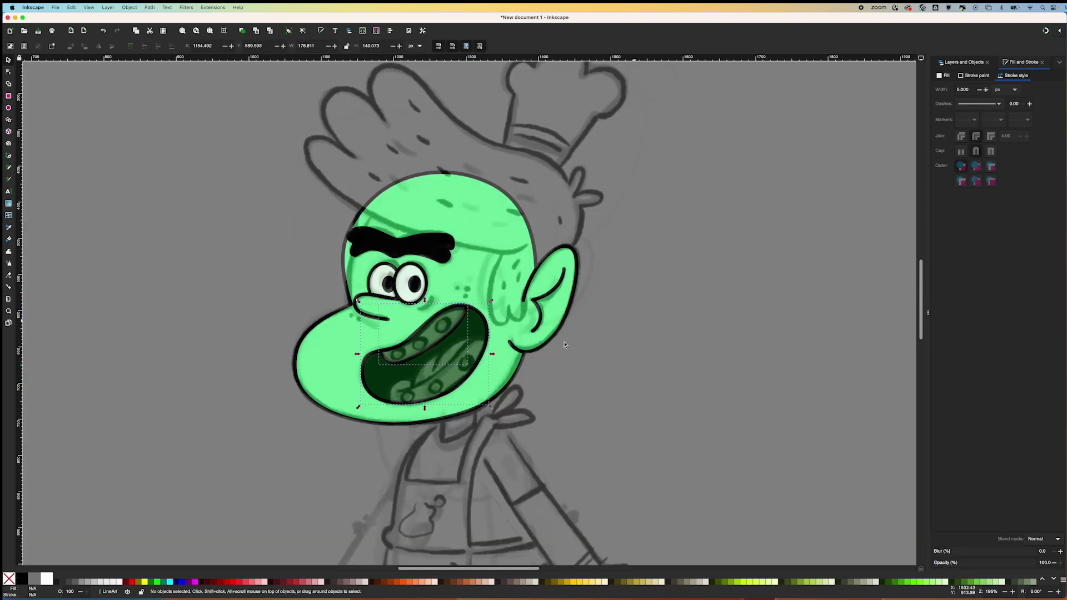
Fill the upper teeth pale green with lightness 88 and simplify the mouth and teeth paths
click(439, 345)
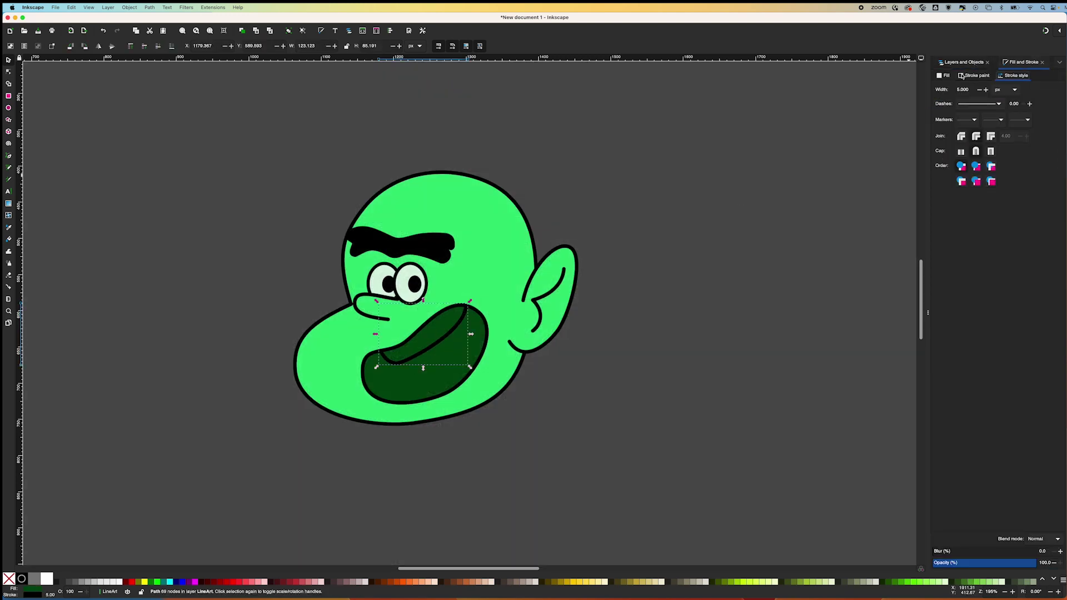
key(Escape)
click(395, 375)
click(150, 7)
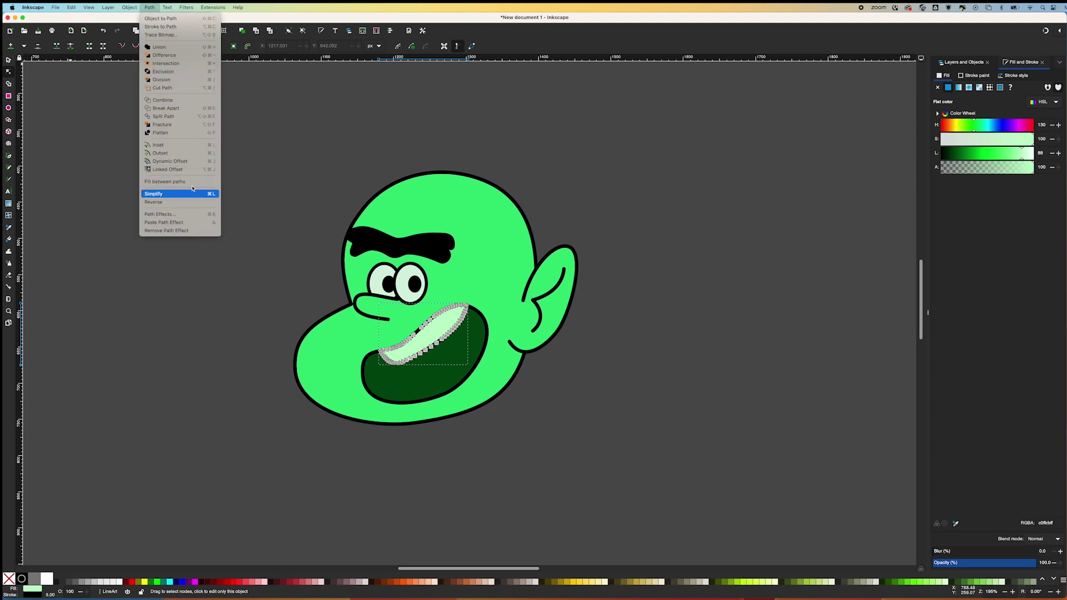
click(172, 191)
key(plus)
key(plus)
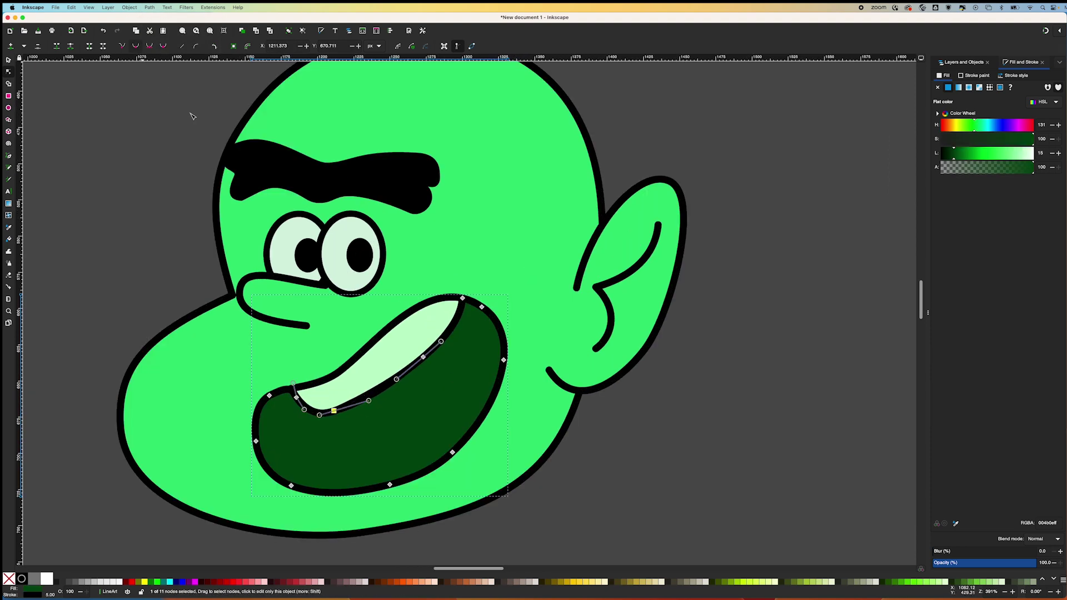
Adjust the nodes along the lower edge of the upper teeth, undoing the last change
click(341, 414)
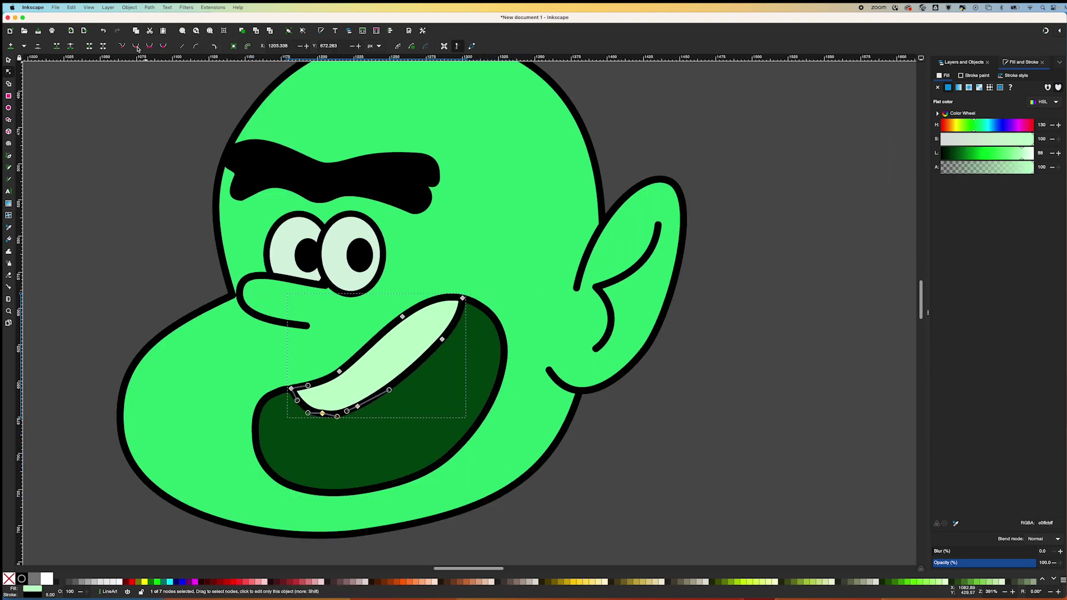
drag(367, 409, 451, 350)
key(ctrl+z)
Move the upper teeth off the face to expose the cut-out in the mouth shape, and undo the move
key(s)
click(631, 417)
drag(389, 362, 636, 485)
click(388, 428)
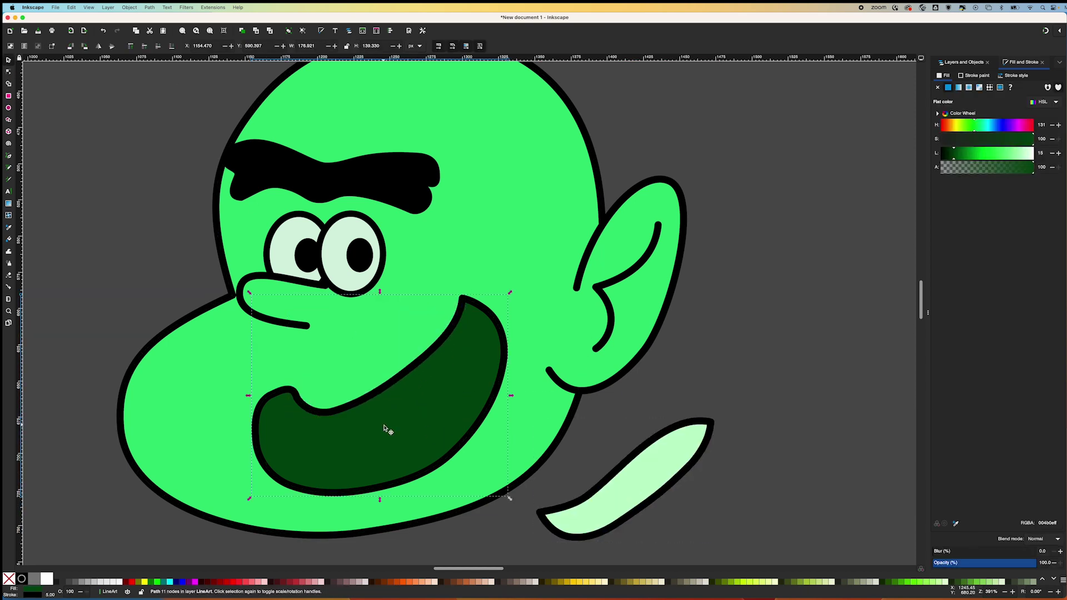
key(ctrl+z)
Draw the lower teeth shape along the bottom of the mouth and trim its overhang with the Shape Builder
key(b)
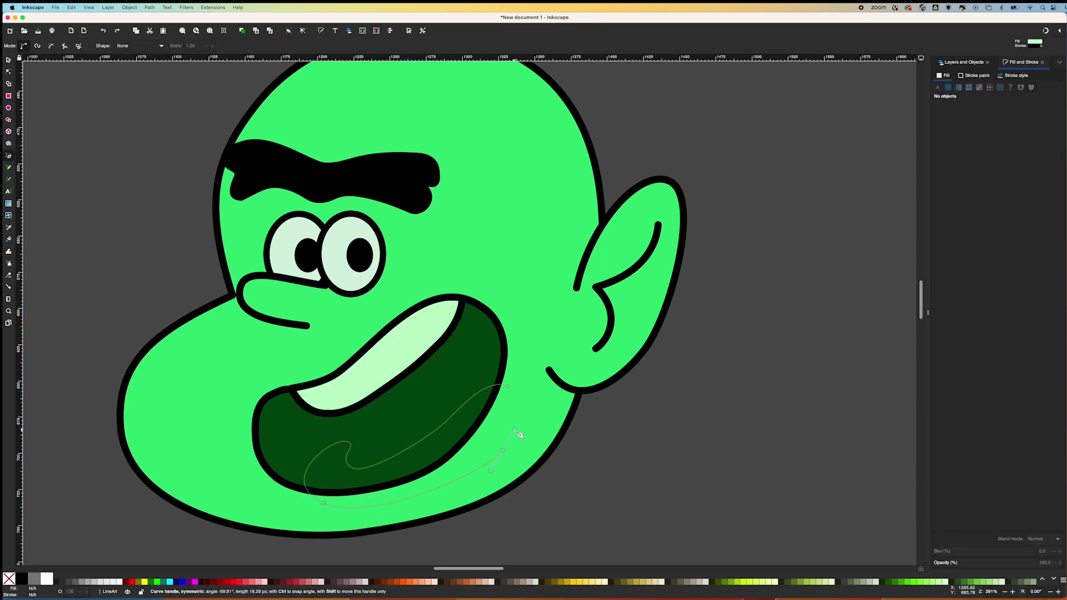
click(508, 386)
key(s)
shift+click(421, 424)
key(x)
shift+click(489, 443)
key(Return)
key(Escape)
Draw a closed tongue shape with a notched upper edge, extending from inside the mouth past its lower right edge
key(b)
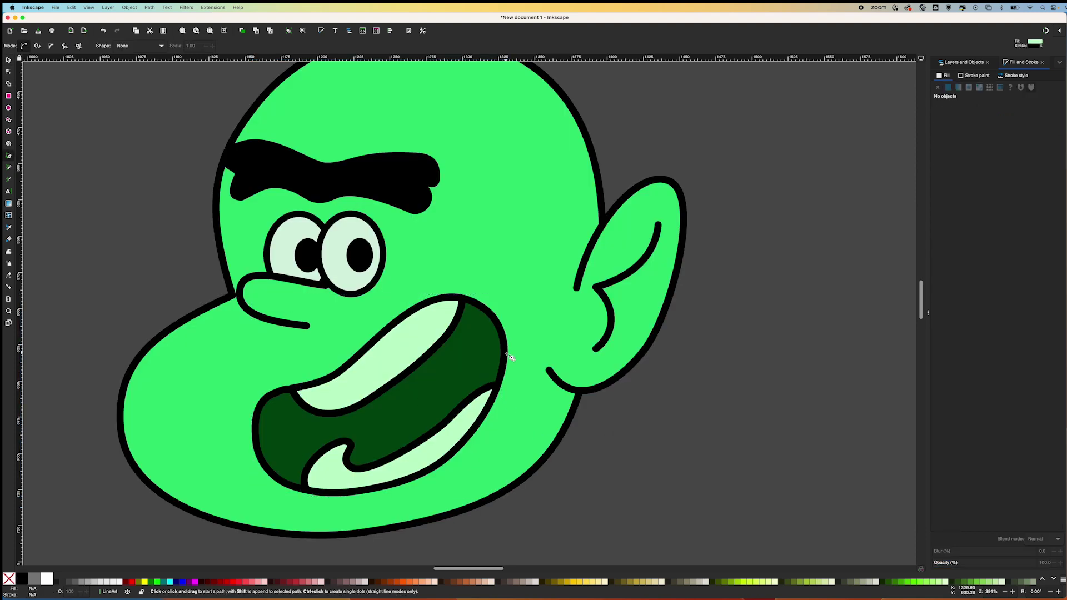
drag(365, 491, 367, 499)
drag(524, 481, 531, 428)
click(505, 352)
Fill the tongue yellow-green with lightness 65 and refine the node at its upper notch
key(s)
click(1000, 152)
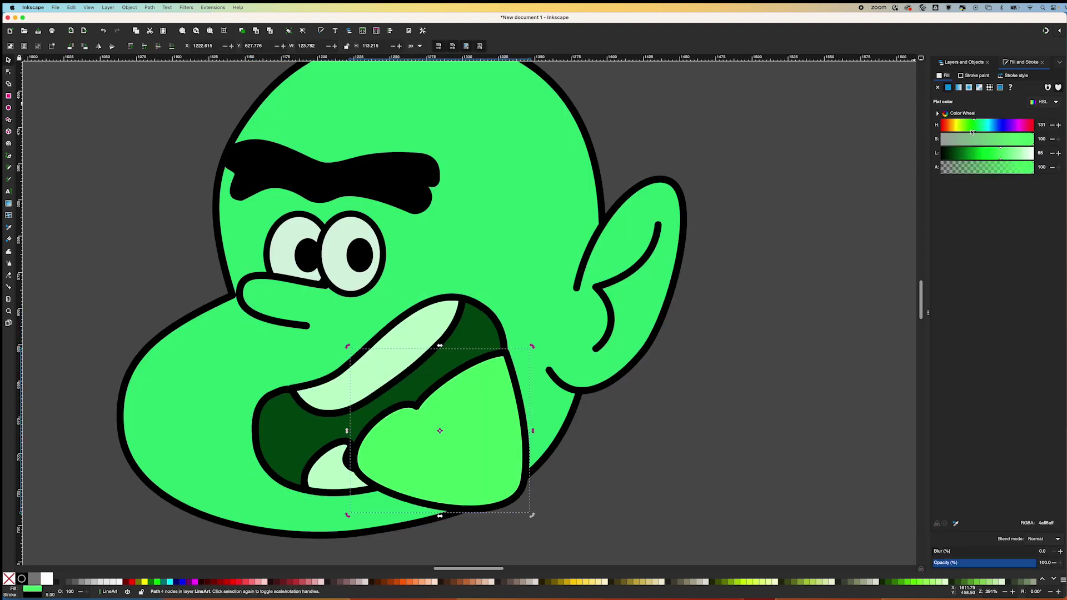
click(965, 125)
key(n)
click(416, 406)
Lower the tongue beneath the lower teeth and trim the part outside the mouth with the Shape Builder
key(s)
click(956, 63)
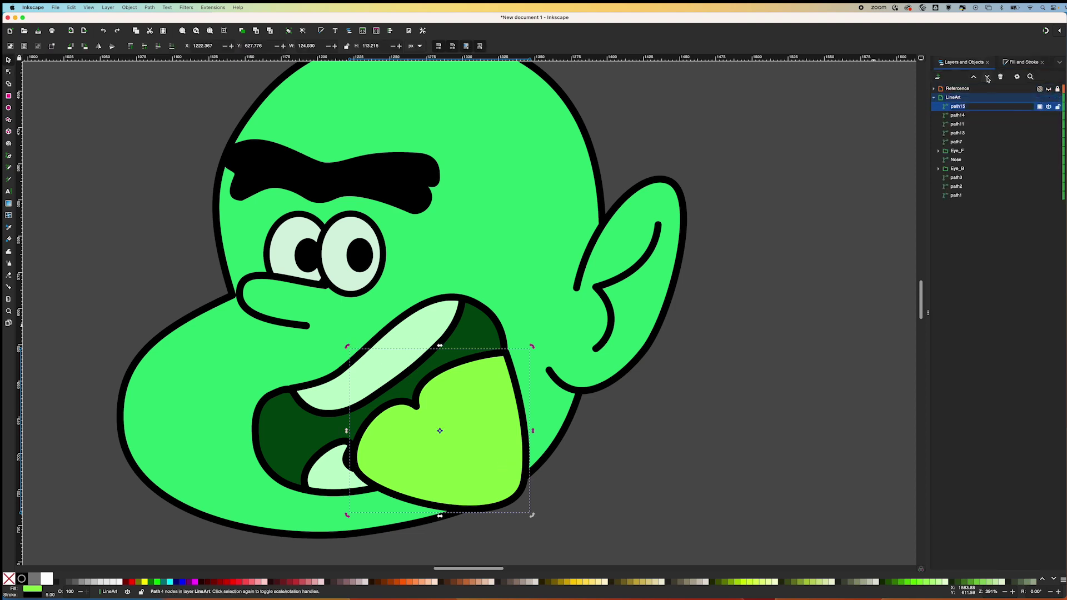
click(987, 77)
shift+click(494, 331)
key(x)
shift+click(474, 464)
key(Return)
right_click(452, 376)
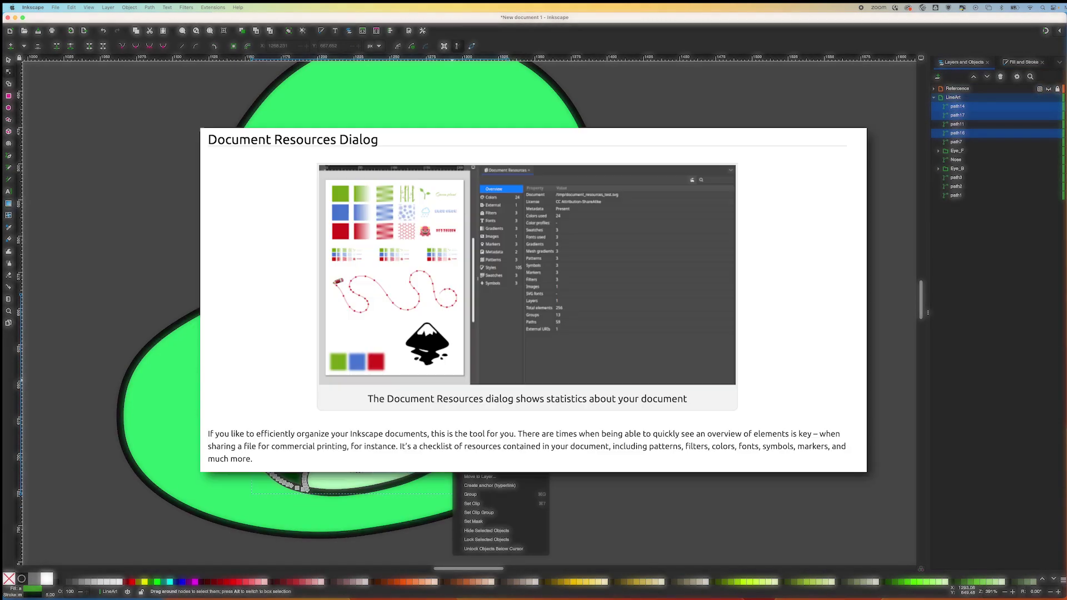
scroll(585, 486, down, 4)
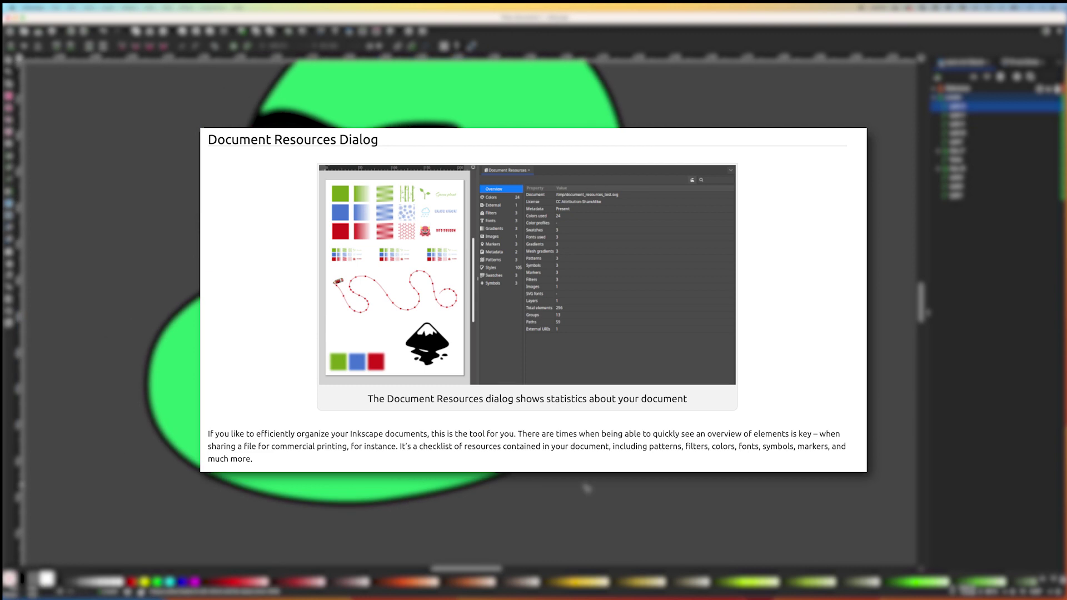
shift+click(438, 418)
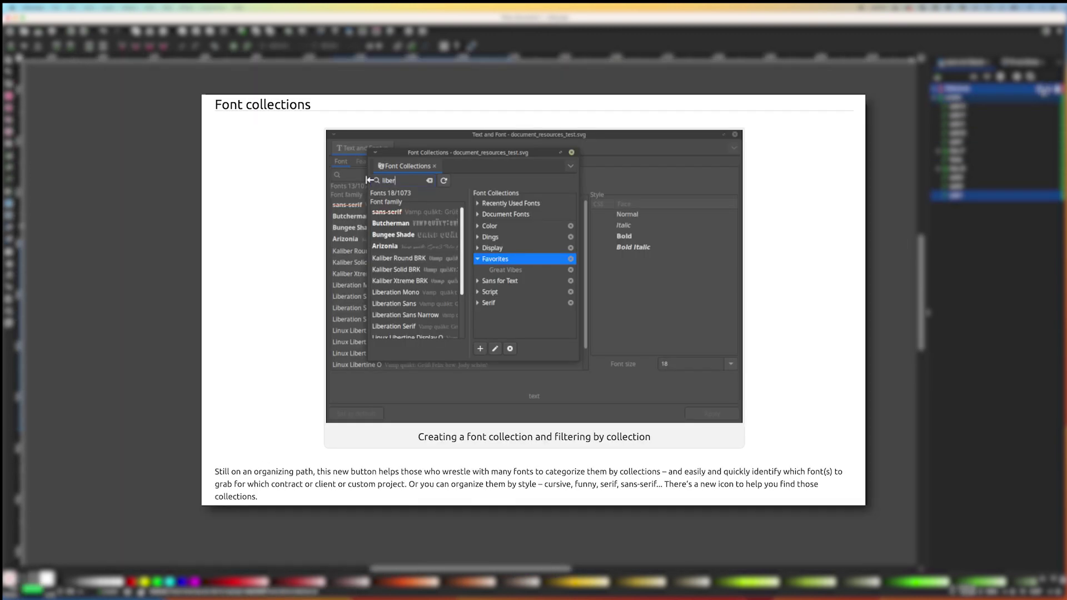
key(plus)
key(plus)
click(1040, 89)
key(b)
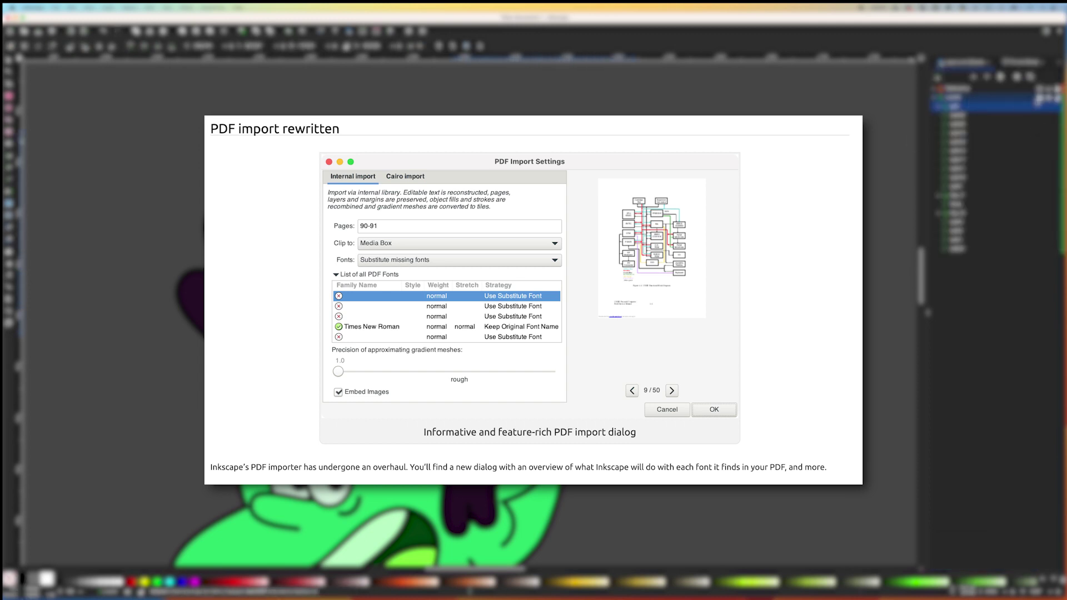
click(528, 257)
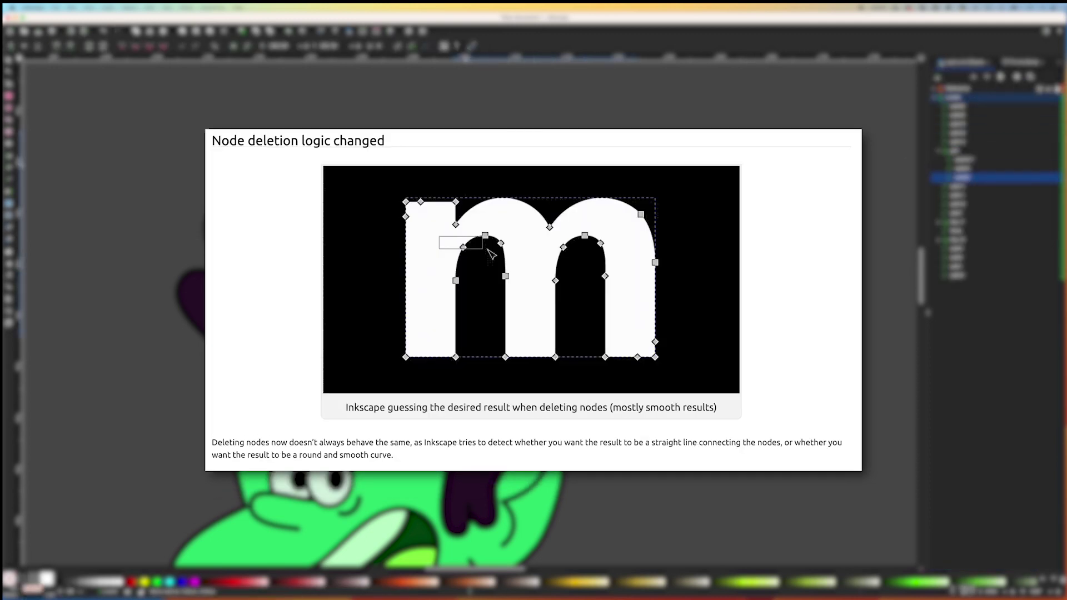
Select the head shape and adjust its outline at the bottom of the chin
key(Escape)
scroll(578, 105, down, 2)
click(443, 422)
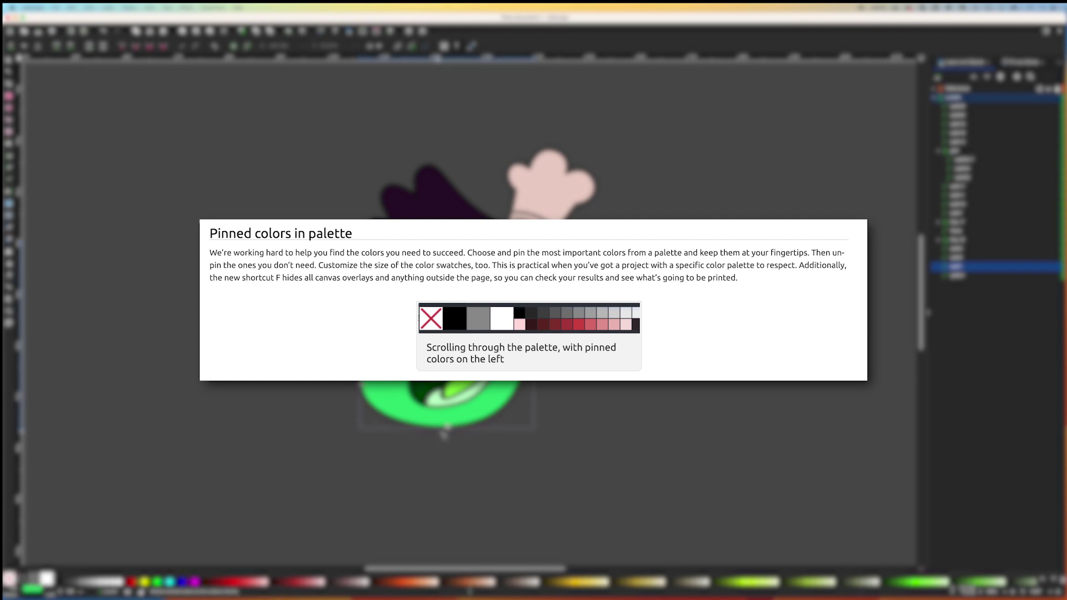
click(447, 427)
drag(421, 427, 420, 434)
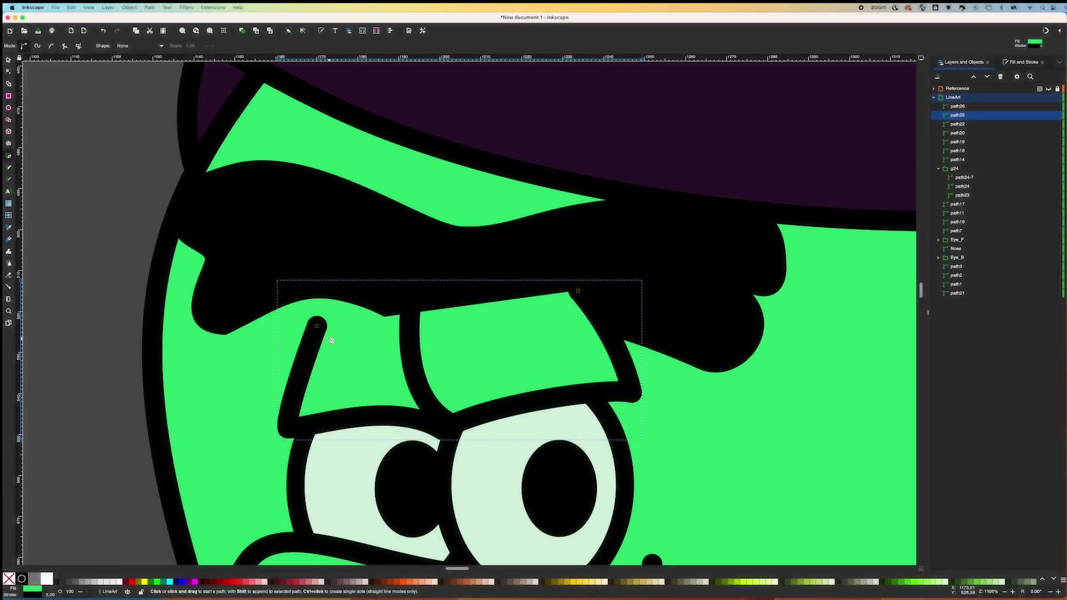
key(n)
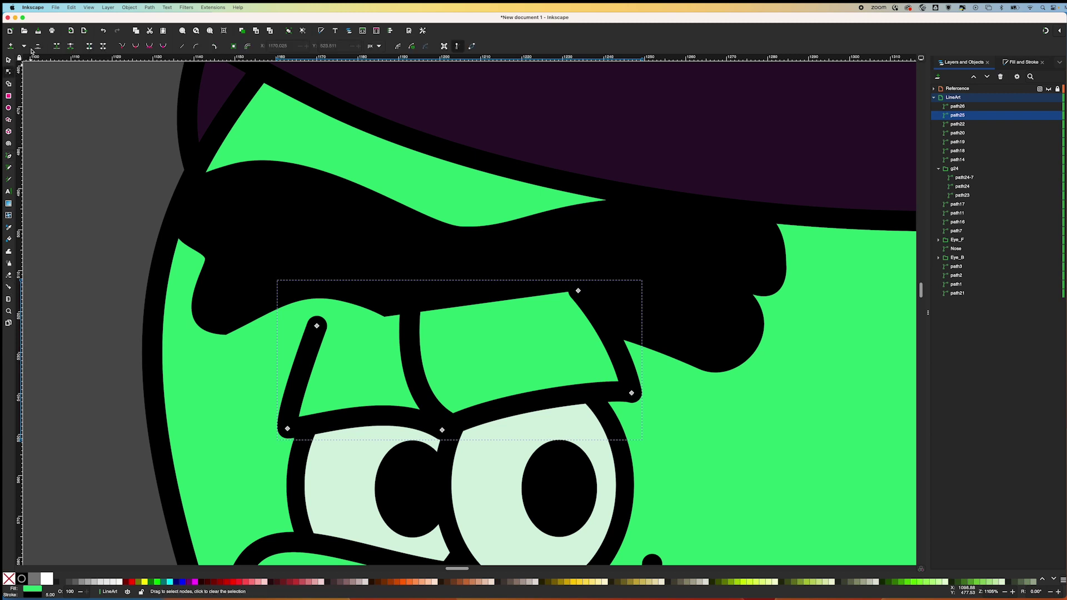
key(b)
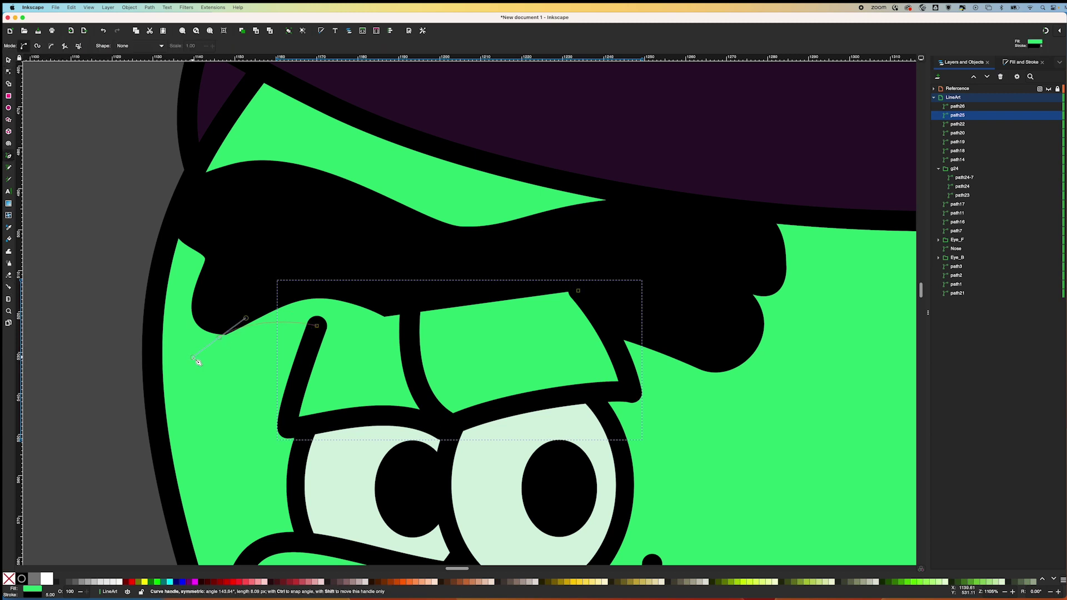
drag(197, 361, 197, 361)
key(n)
click(41, 49)
Raise the upper left end node of the eyelid shape and bend its left side into an outward curve
drag(261, 309, 313, 316)
drag(315, 367, 278, 381)
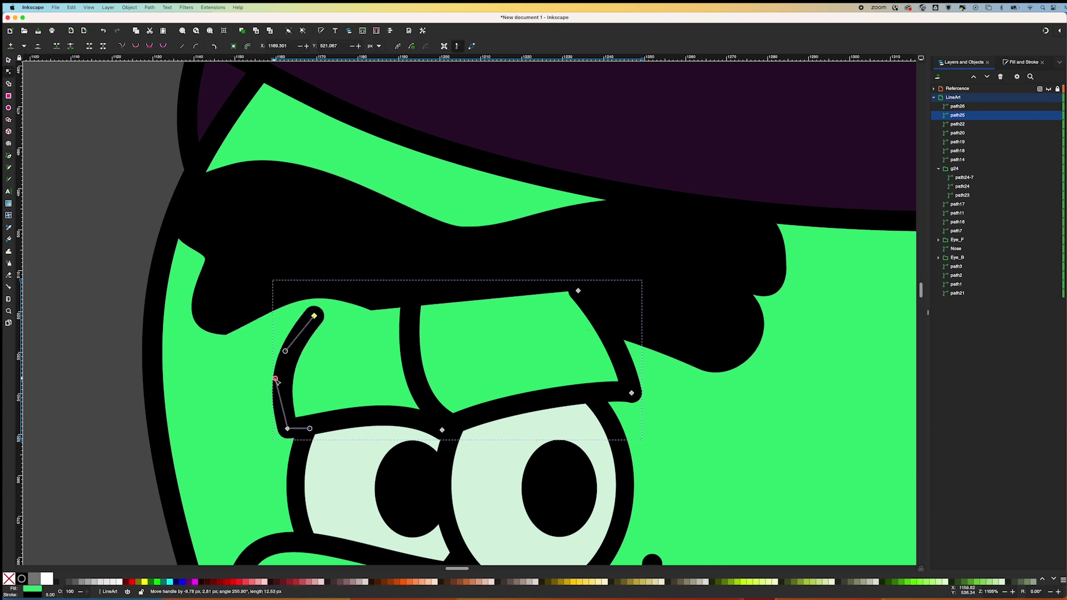
drag(299, 334, 281, 352)
Move the black eyebrow shape path7 to the top of the LineArt layer's stacking order
scroll(364, 236, down, 1)
click(364, 236)
key(s)
drag(487, 267, 510, 257)
key(ctrl+z)
drag(956, 231, 967, 102)
key(Escape)
Refine the right side of the eyelid shape above the eyes by editing its nodes
key(minus)
key(minus)
key(minus)
key(minus)
key(minus)
key(plus)
key(plus)
key(plus)
double_click(547, 339)
drag(550, 348, 514, 352)
click(445, 333)
click(446, 299)
key(Escape)
Reshape the head outline with a fuller curve from the chin toward the ear side of the jaw, and deselect it
key(5)
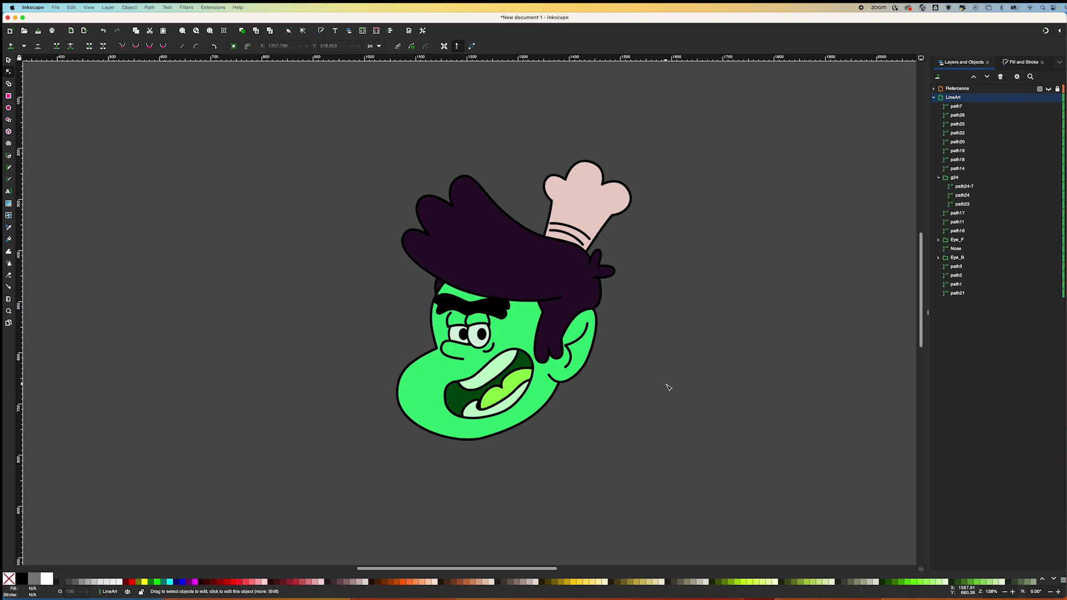
click(547, 406)
click(482, 438)
drag(528, 429, 548, 435)
key(s)
click(549, 477)
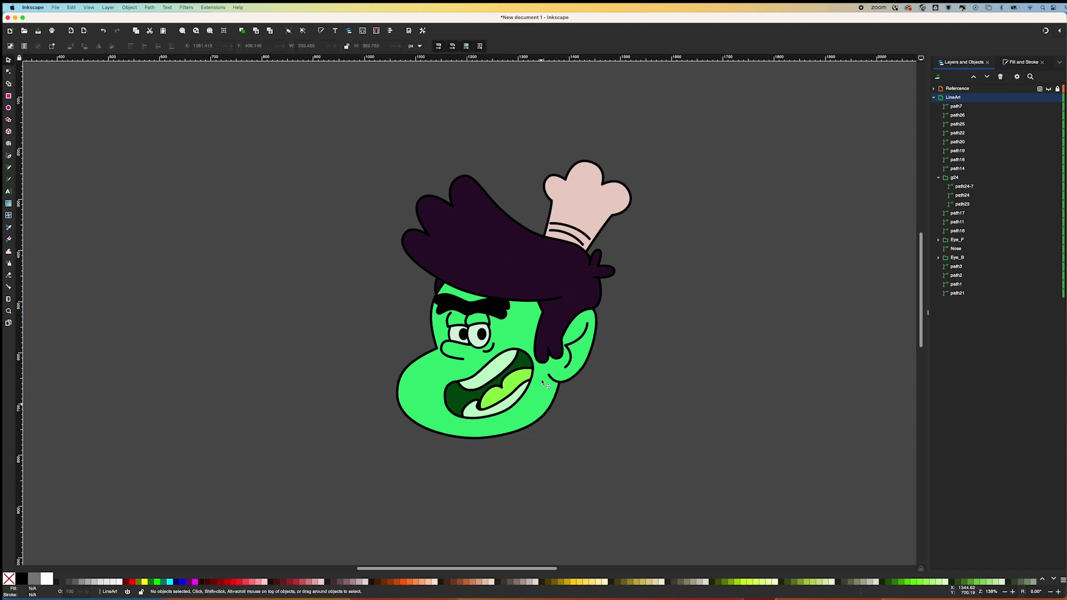